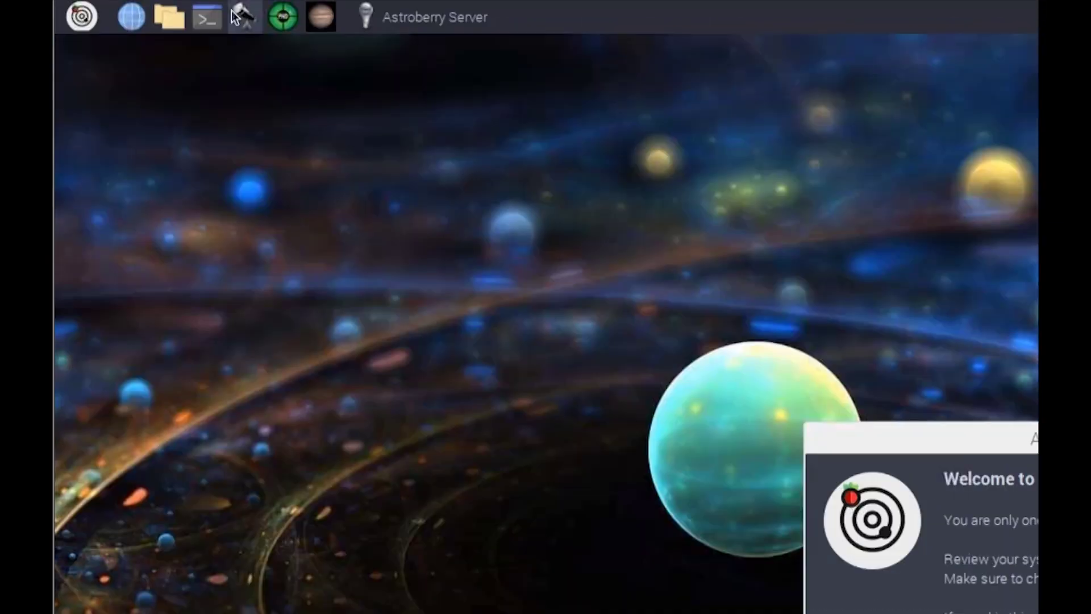
# In a new LXTerminal, run sudo apt-get update && sudo apt-get upgrade with the sudo password
pyautogui.click(210, 14)
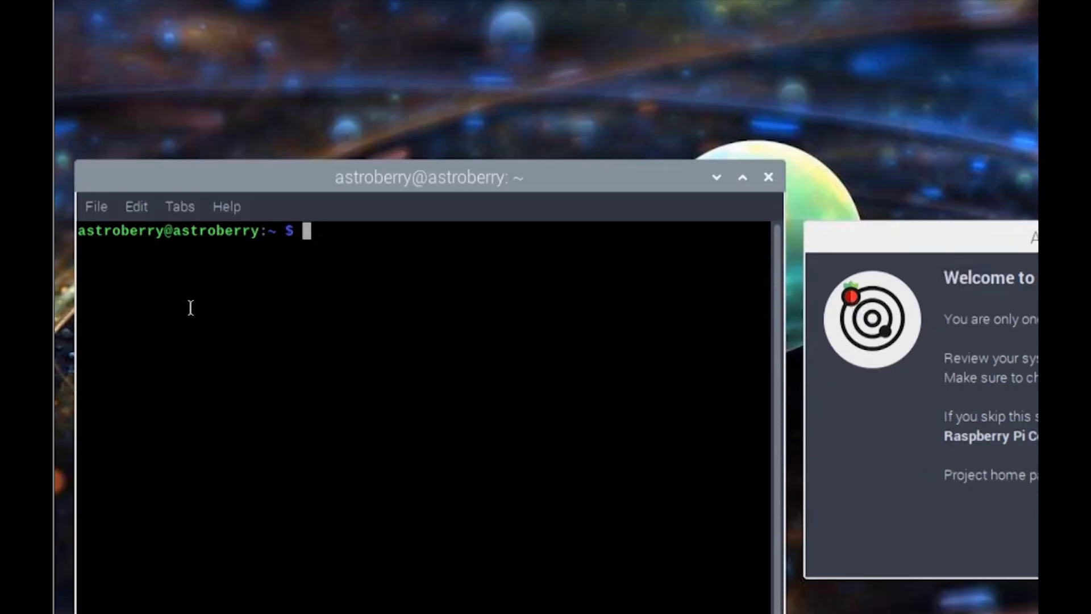
pyautogui.write('sudo apt-get update && sudo apt-get upgrade')
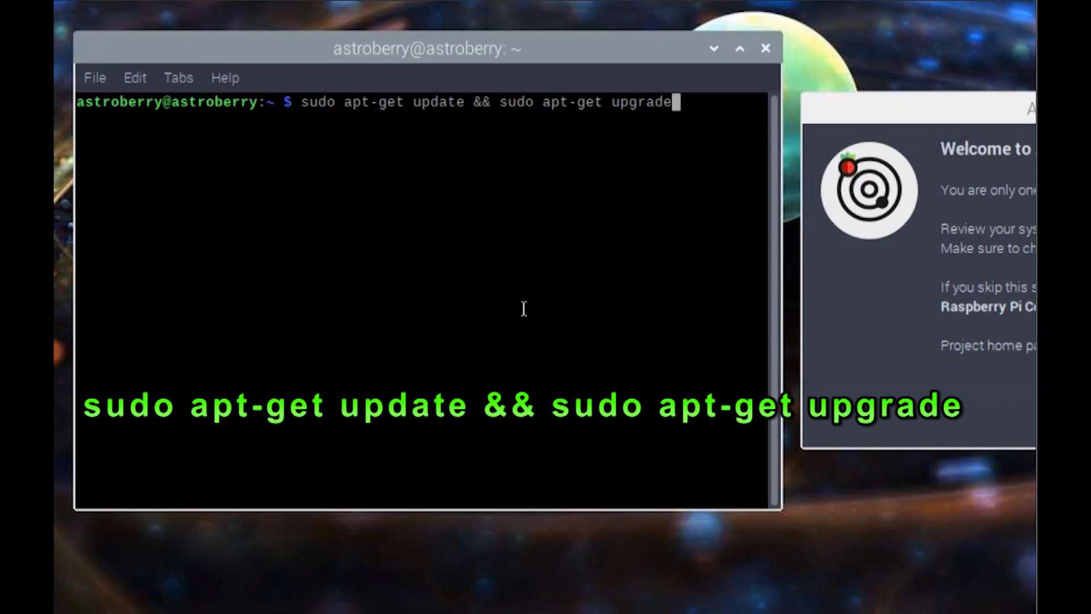
pyautogui.press('Return')
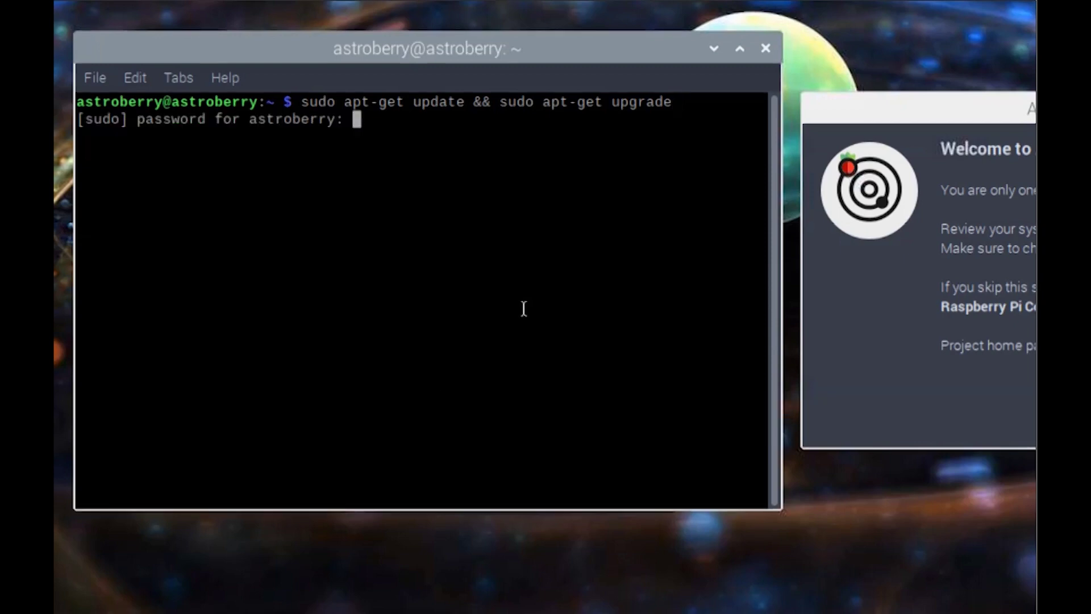
pyautogui.press('Return')
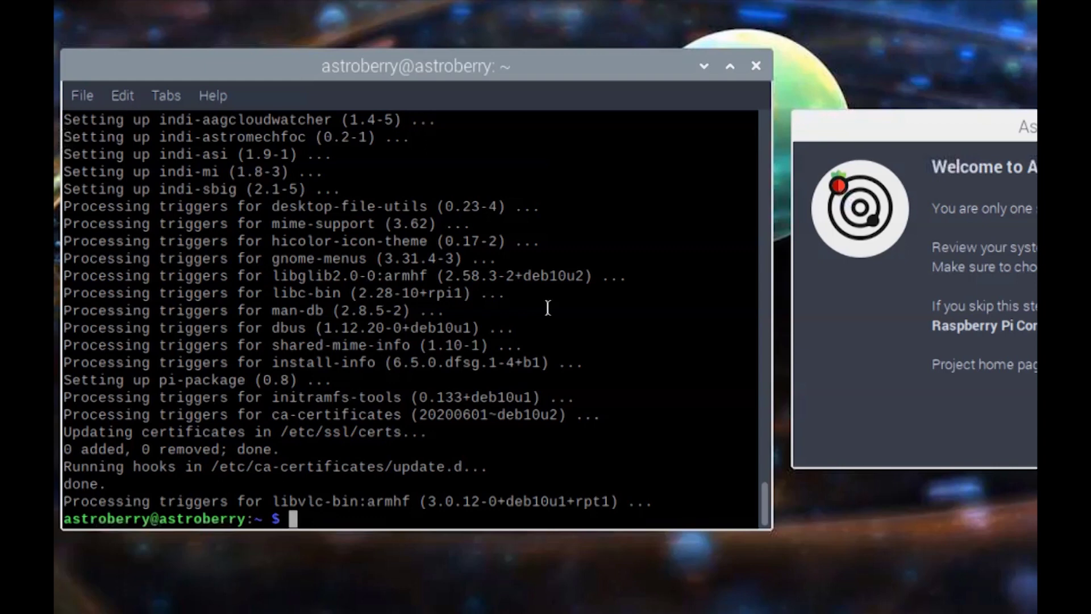
pyautogui.click(548, 307)
# Launch Raspberry Pi Configuration from the Astroberry Preferences menu
pyautogui.moveTo(547, 307); pyautogui.dragTo(243, 253)
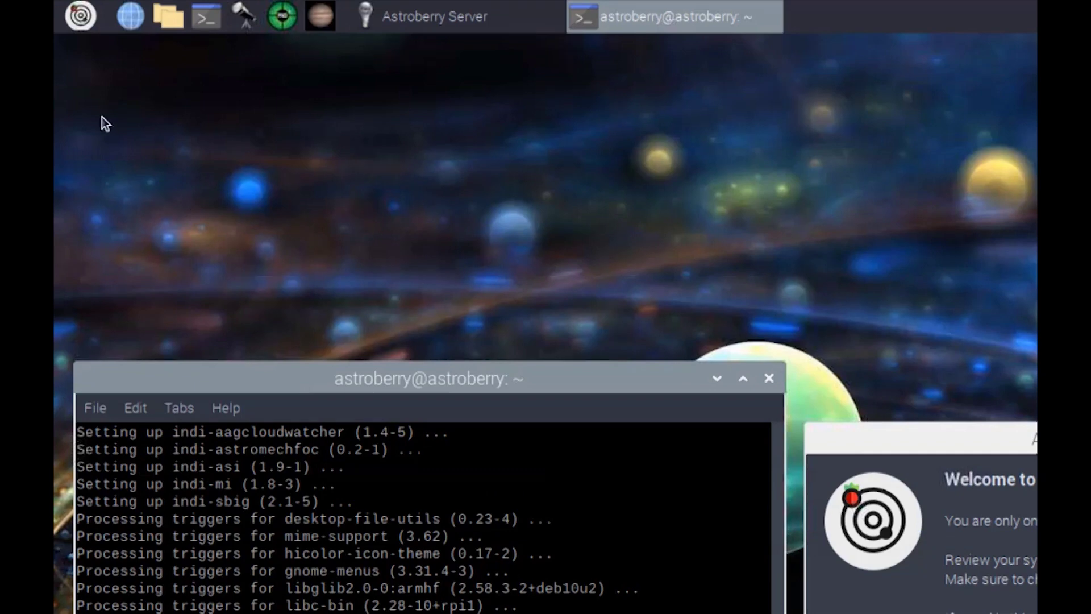
pyautogui.click(86, 26)
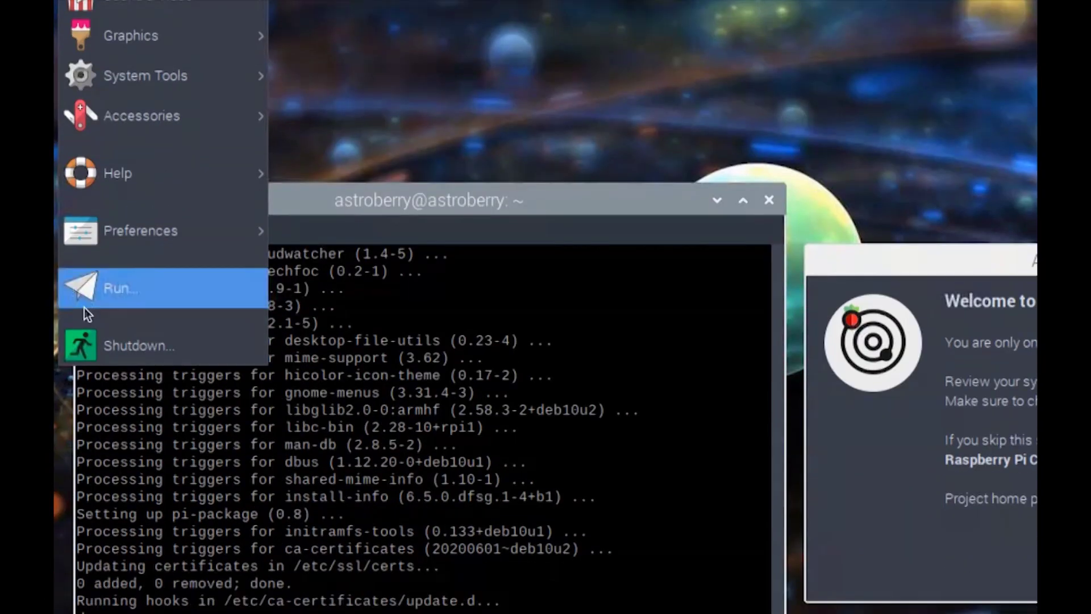
pyautogui.click(121, 344)
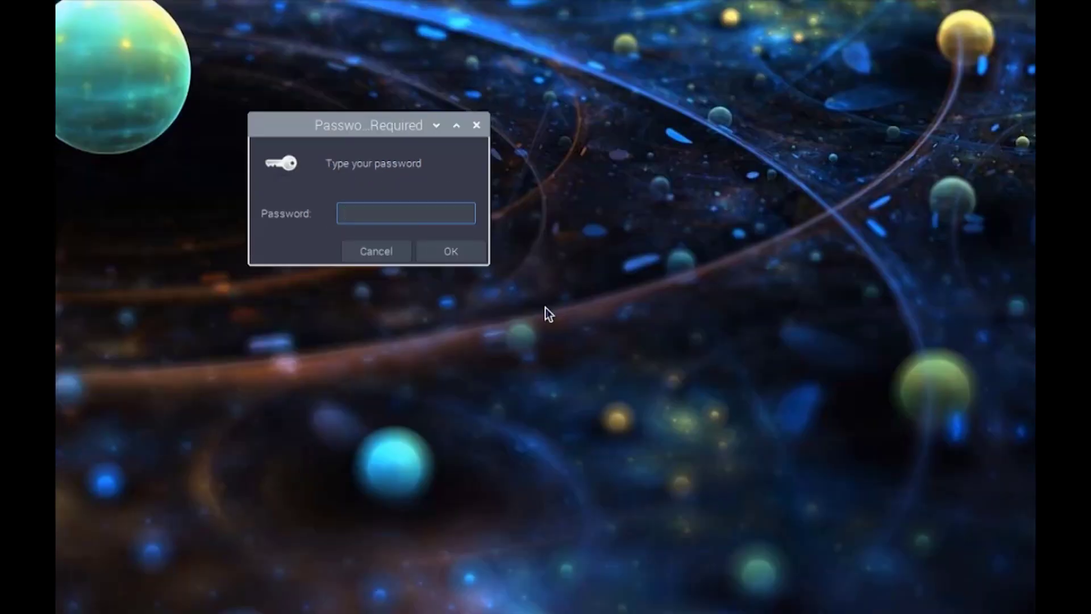
# Enter the account password in the Password Required dialog to open the configuration tool
pyautogui.write('raspberry')
pyautogui.press('Return')
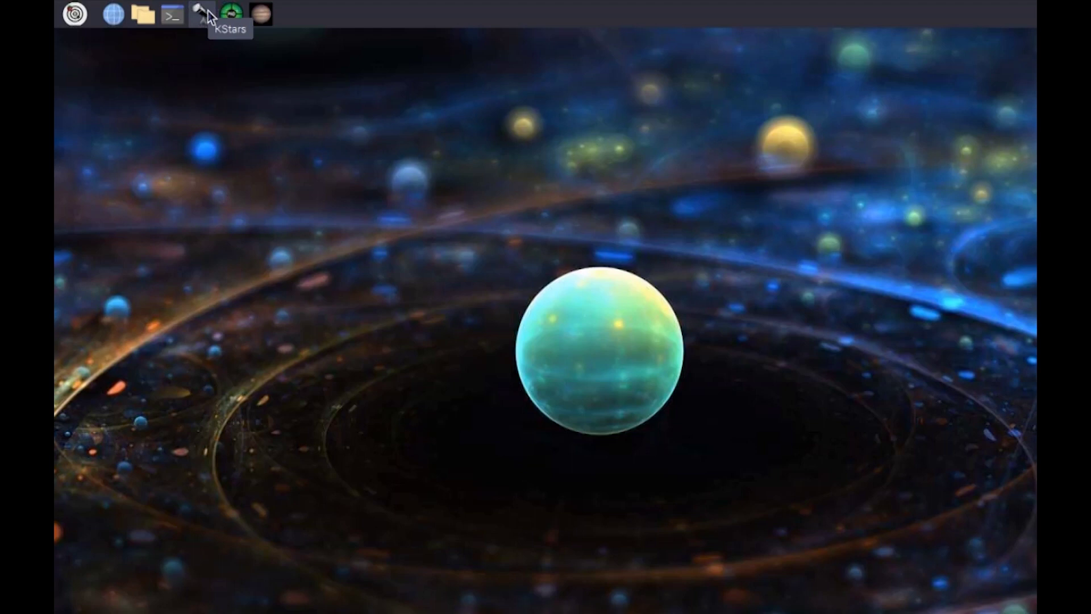
# Start KStars, choose Los Angeles as home location in the setup wizard, and advance the startup tip
pyautogui.click(208, 11)
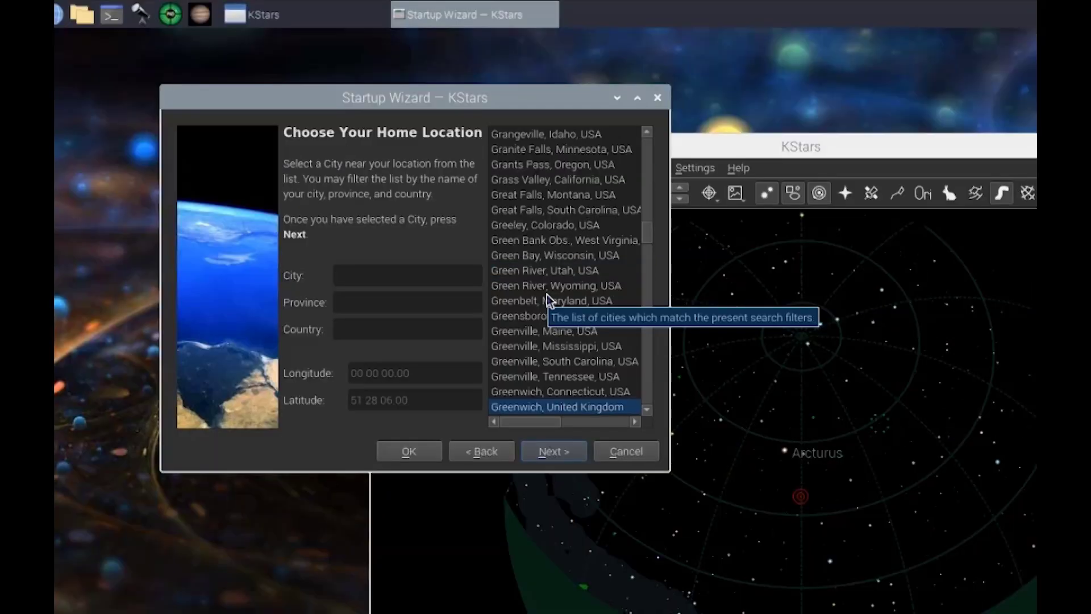
pyautogui.write('Los Angel')
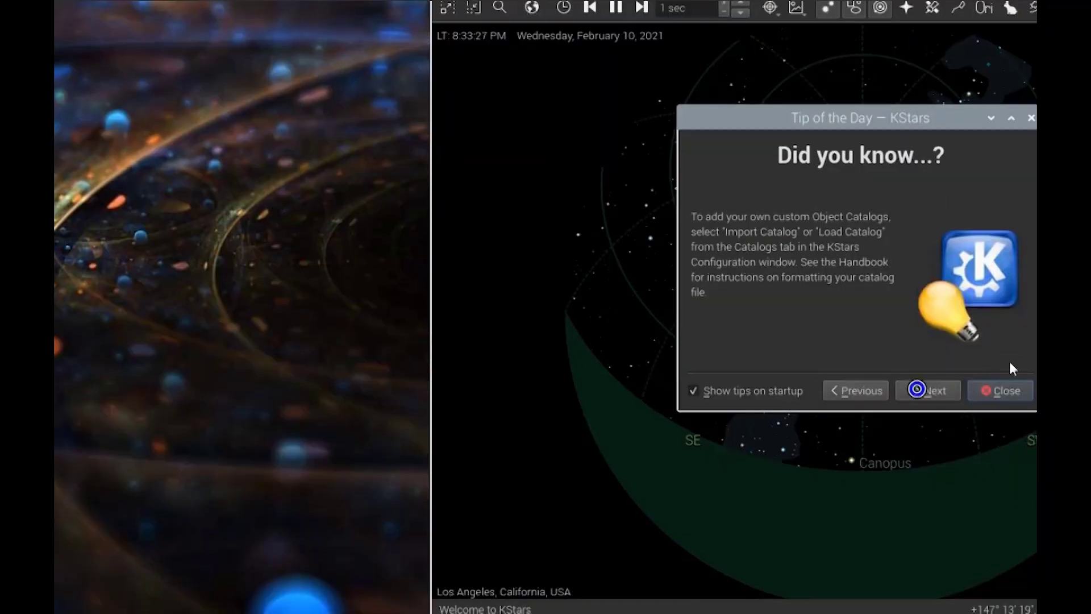
pyautogui.click(917, 429)
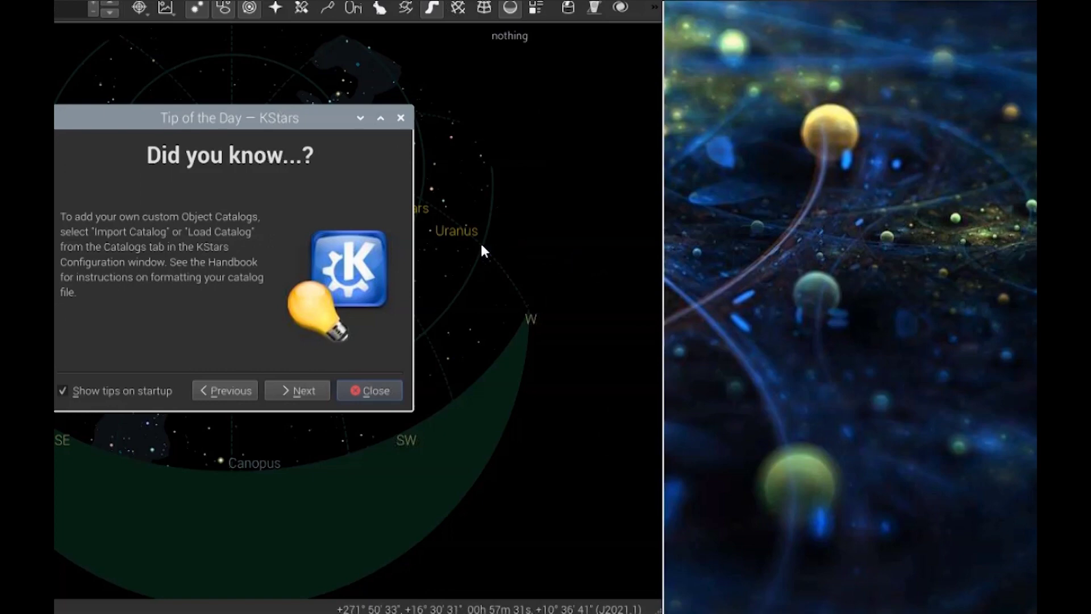
# Close Tip of the Day and maximize the KStars window
pyautogui.click(348, 391)
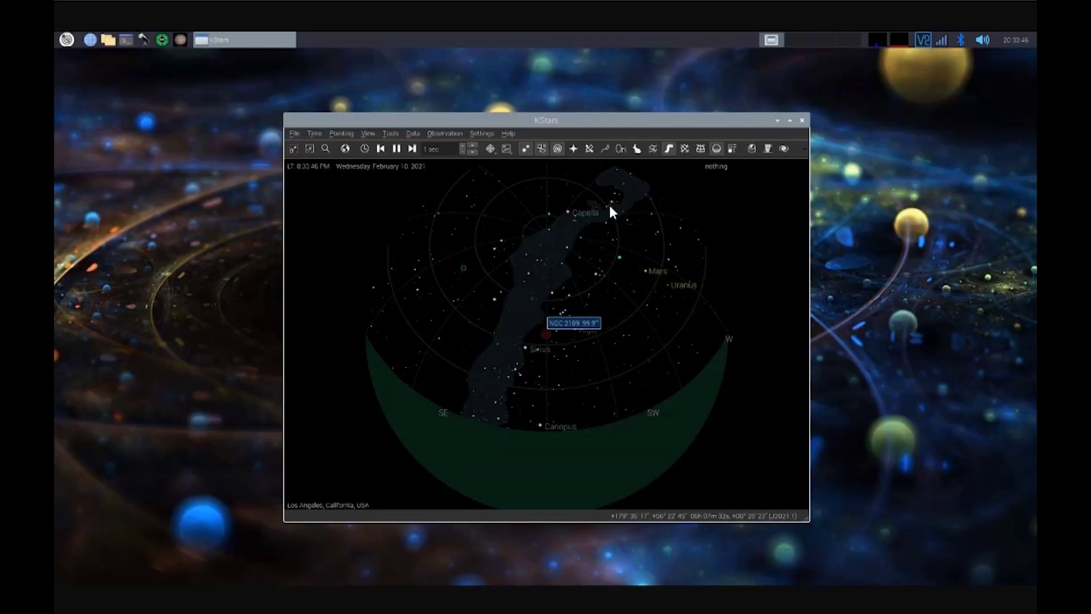
pyautogui.click(619, 230)
pyautogui.click(793, 118)
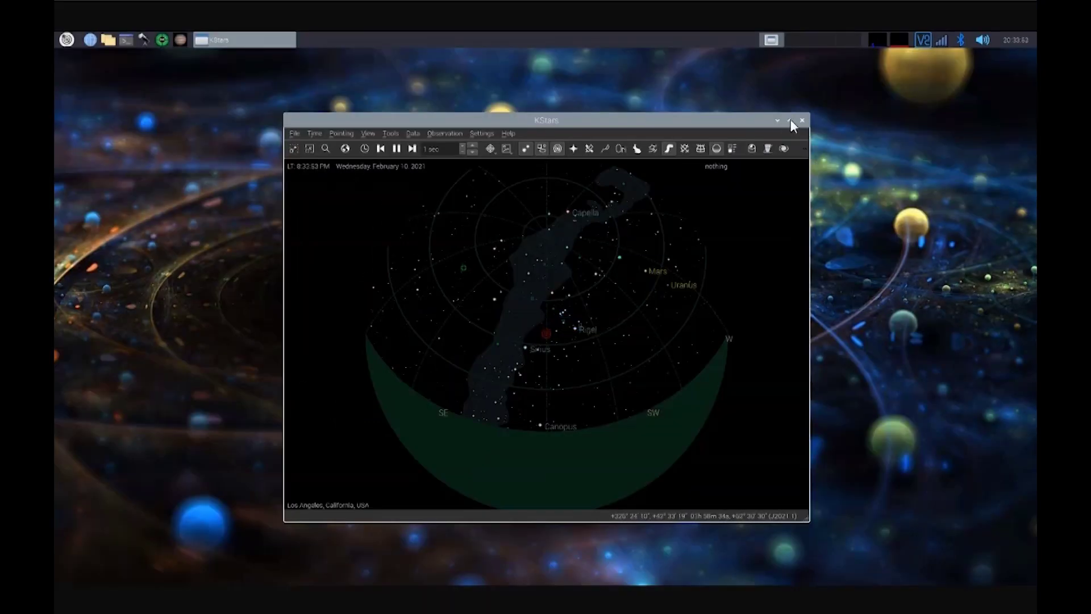
pyautogui.click(791, 120)
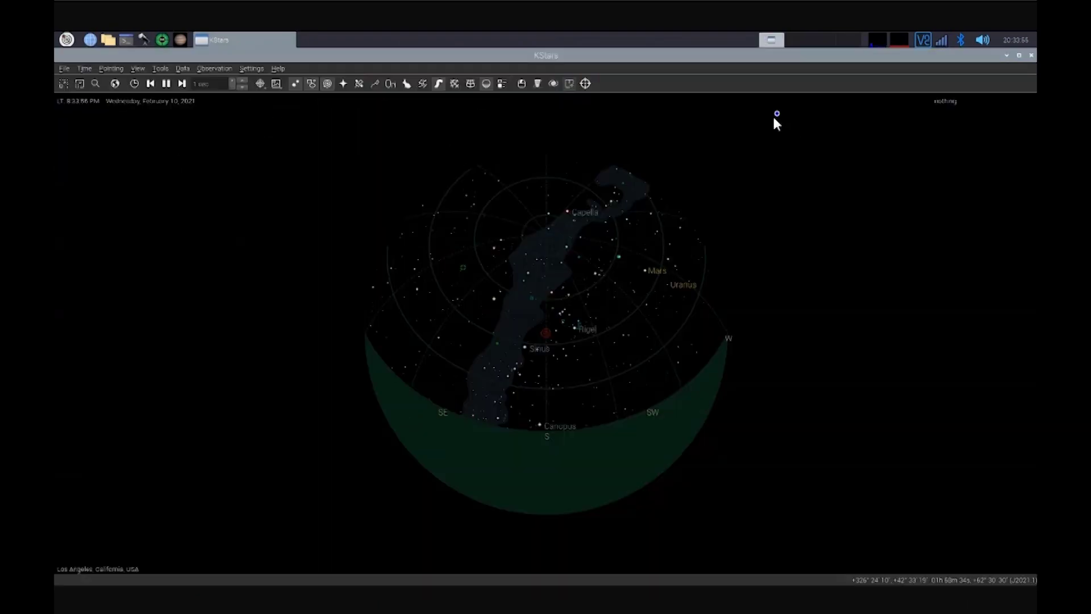
# Bring up the Ekos Profile Wizard from the KStars toolbar
pyautogui.click(707, 123)
pyautogui.moveTo(669, 140)
pyautogui.click(586, 120)
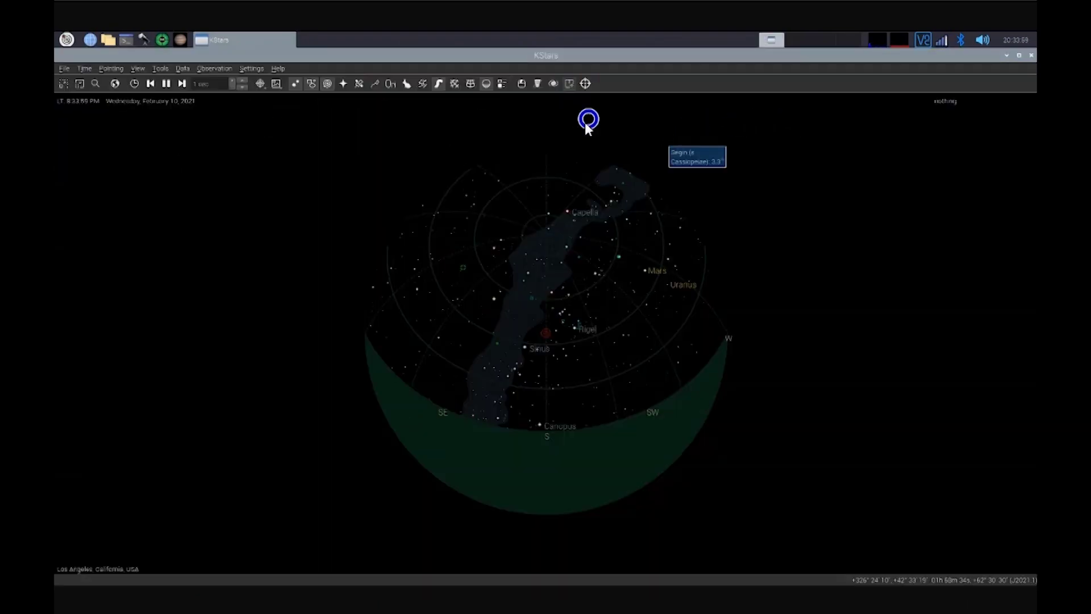
pyautogui.click(548, 120)
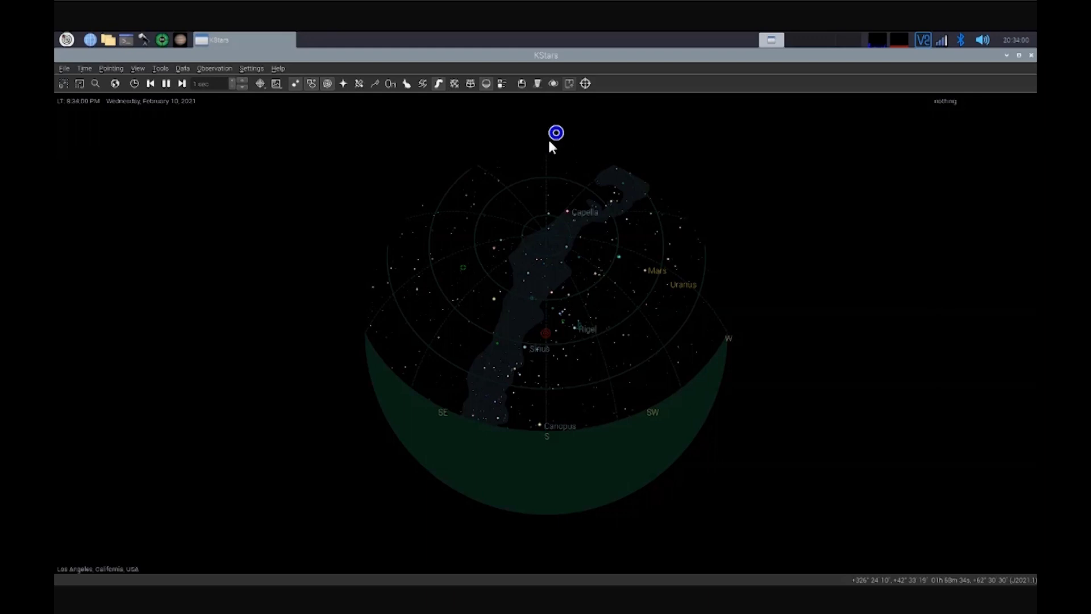
pyautogui.click(524, 93)
# Step through the Ekos Profile Wizard and close it to reach the Ekos window
pyautogui.click(491, 194)
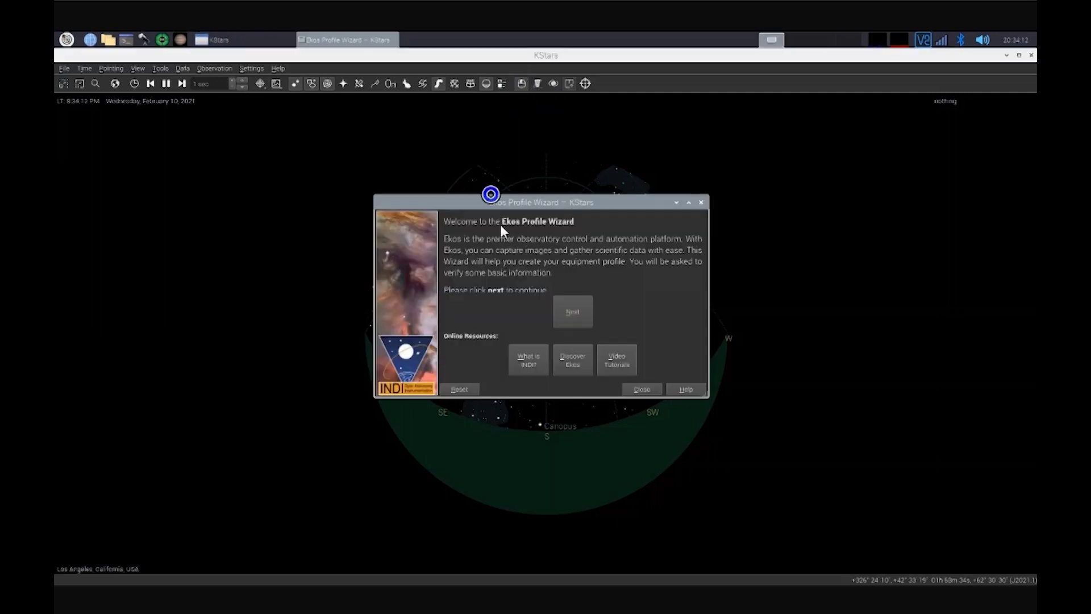
pyautogui.click(517, 260)
pyautogui.click(547, 299)
pyautogui.click(563, 302)
pyautogui.click(591, 366)
pyautogui.click(634, 390)
# Start Ekos with the Simulators profile so the CCD Simulator connects
pyautogui.click(646, 389)
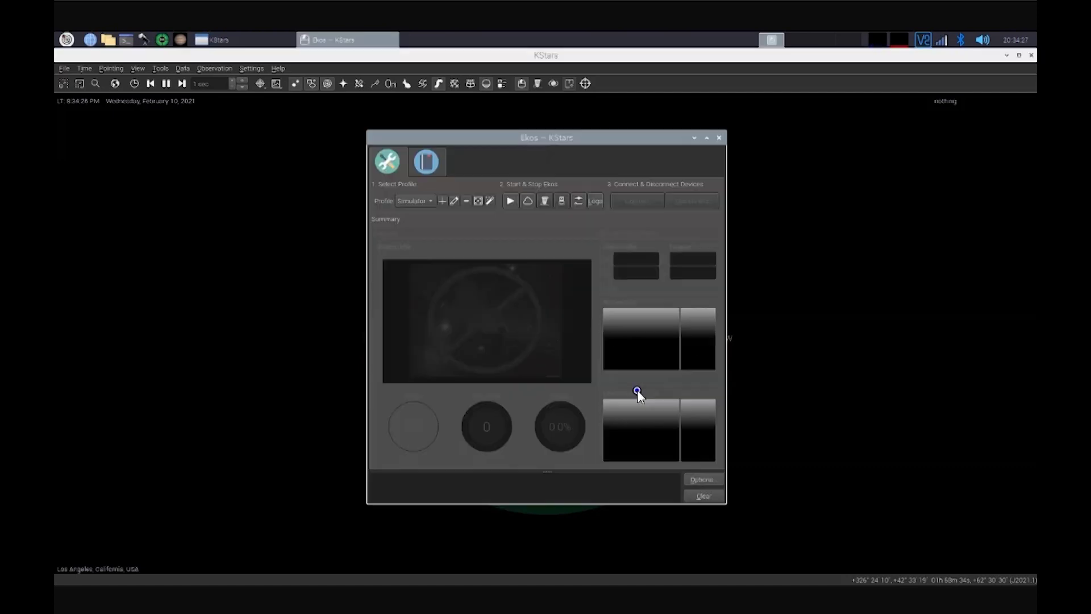
pyautogui.click(554, 344)
pyautogui.click(460, 263)
pyautogui.click(510, 202)
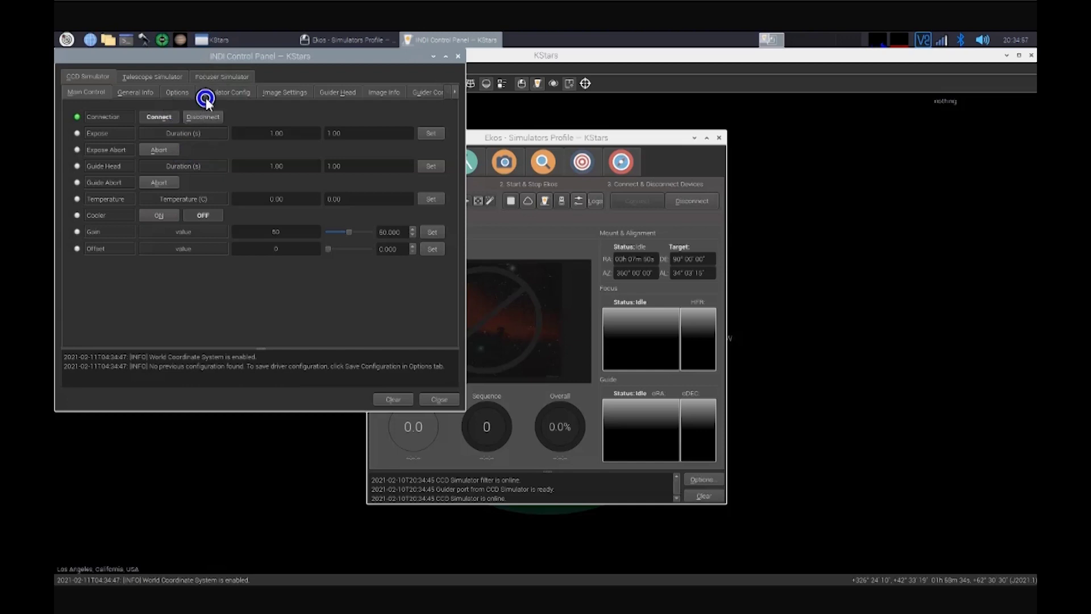
# Bring Ekos to the front, disconnect the simulator devices, and stop INDI services
pyautogui.click(543, 240)
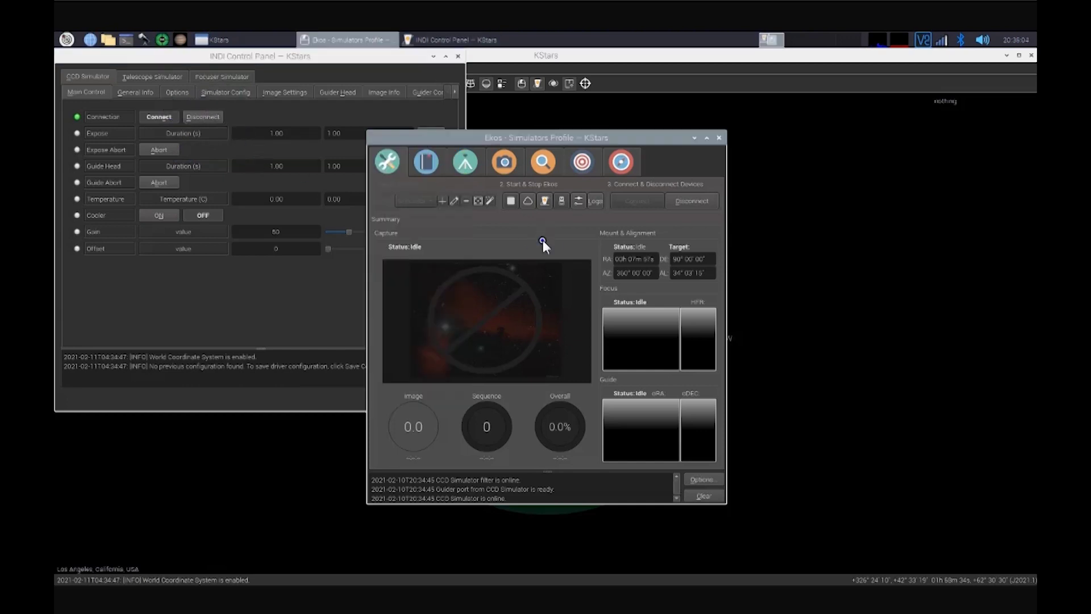
pyautogui.click(693, 202)
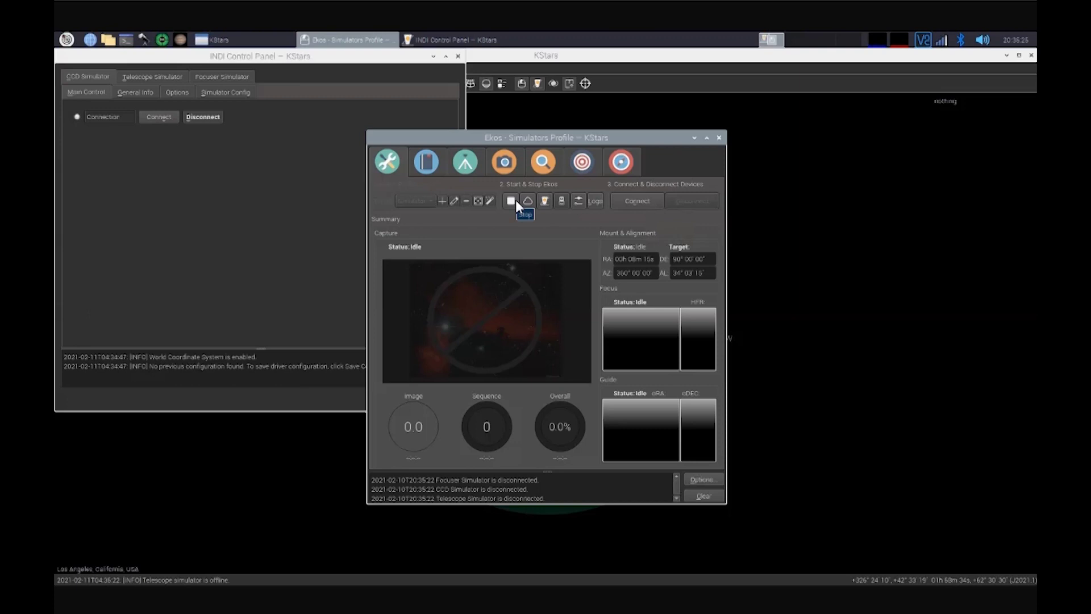
pyautogui.click(516, 199)
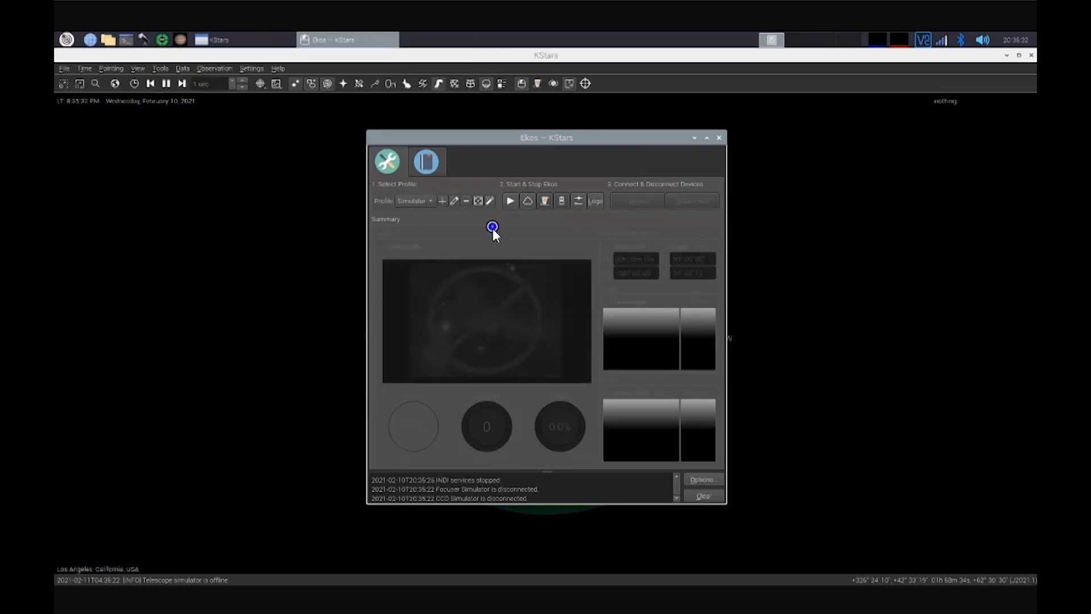
# Open the Ekos Profile Editor for the Simulators profile
pyautogui.click(454, 200)
pyautogui.click(467, 193)
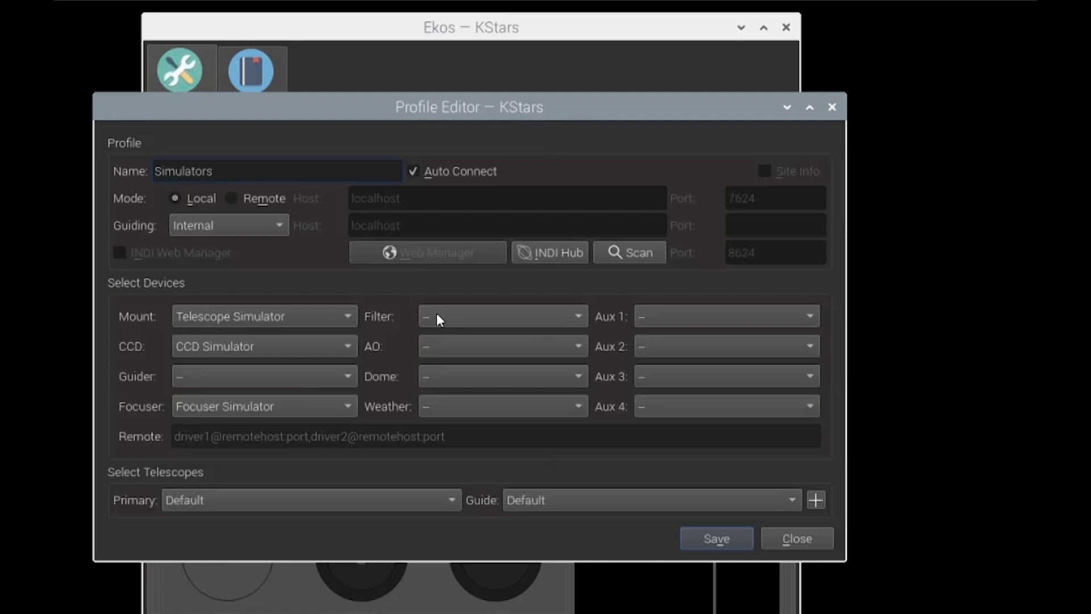
pyautogui.click(395, 311)
pyautogui.click(270, 356)
# Browse the filter-wheel driver list and close it without choosing one
pyautogui.click(564, 323)
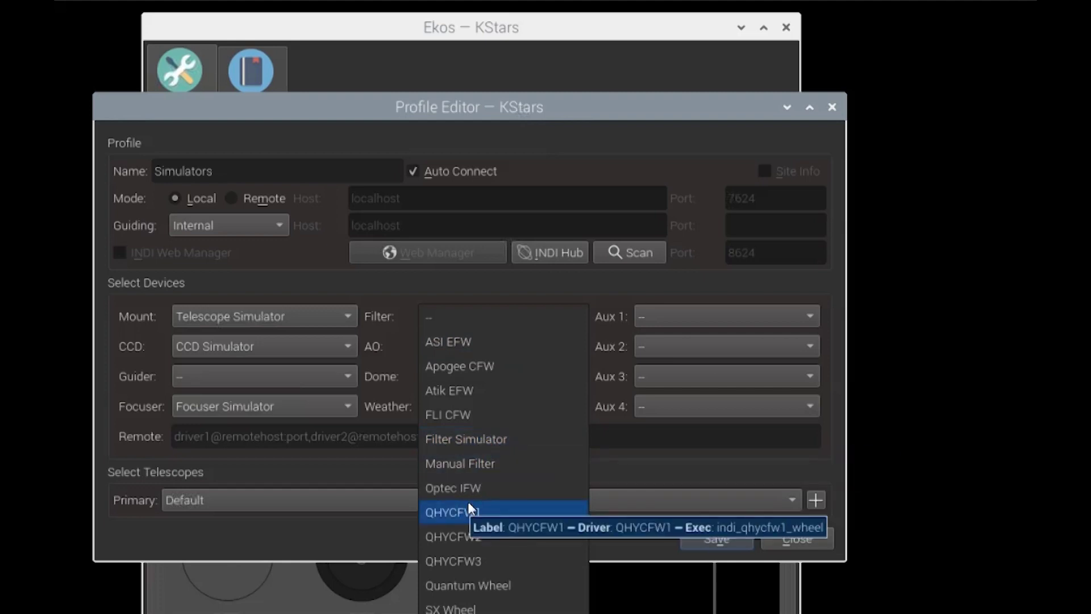
pyautogui.click(473, 487)
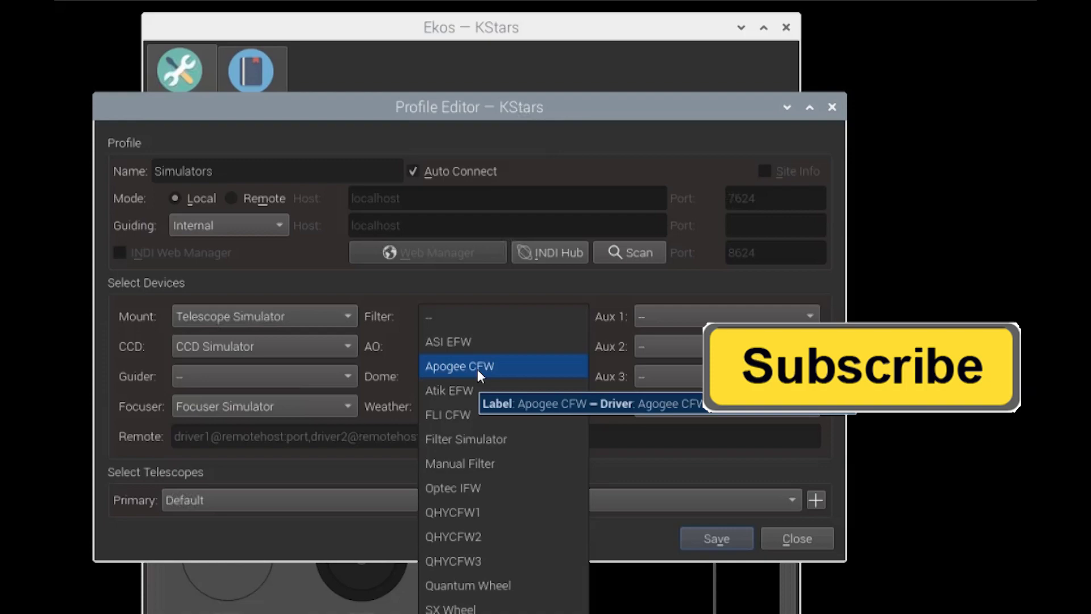
pyautogui.press('Escape')
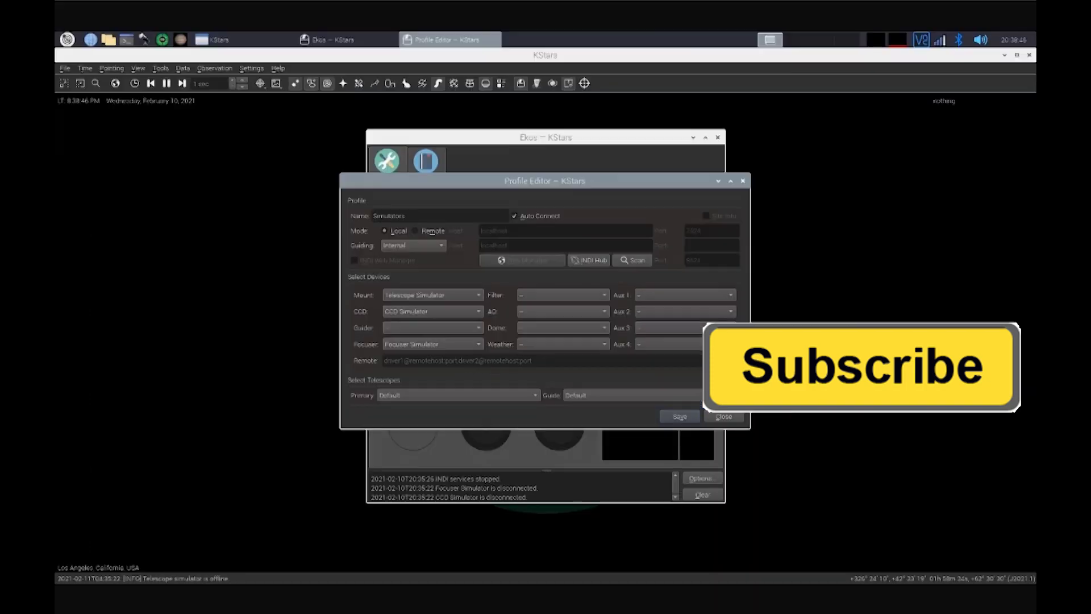